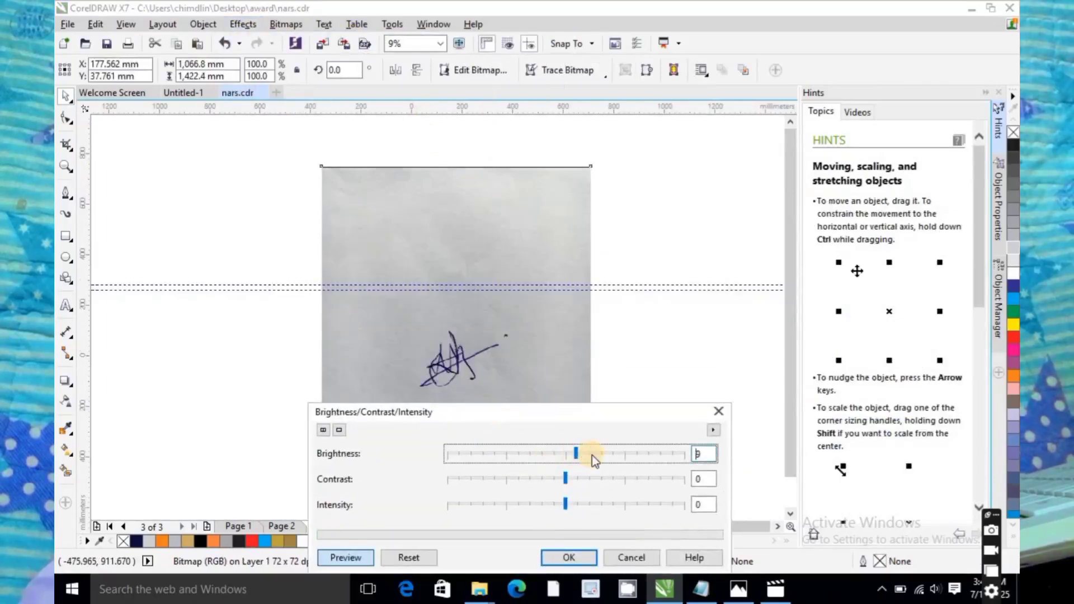
Apply a brightness of 1 to the signature photo after trying brightness 24 and contrast 10
left_click(595, 456)
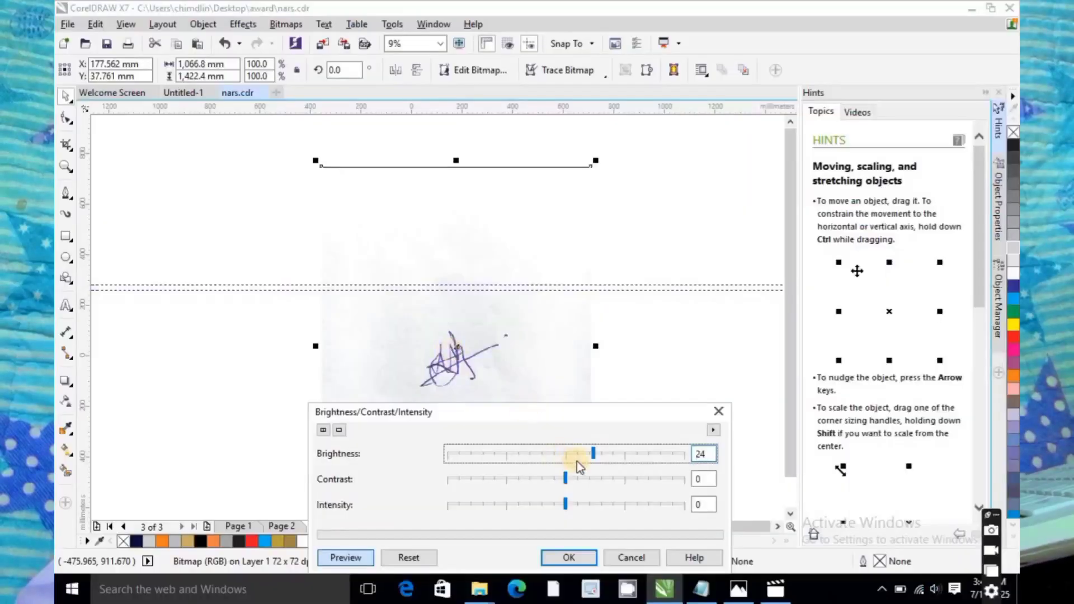
left_click(577, 457)
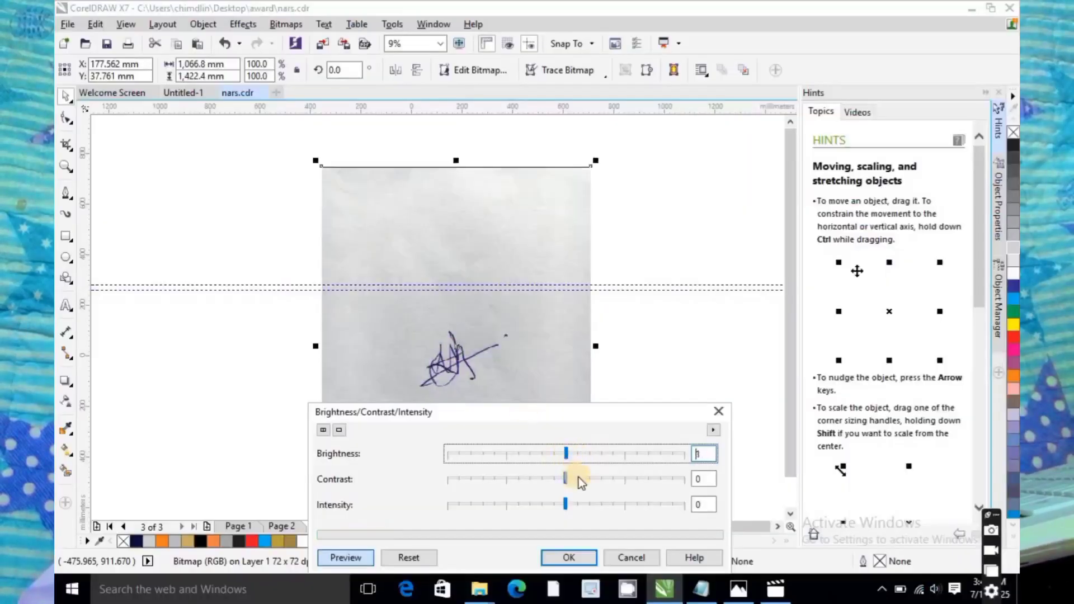
left_click(578, 478)
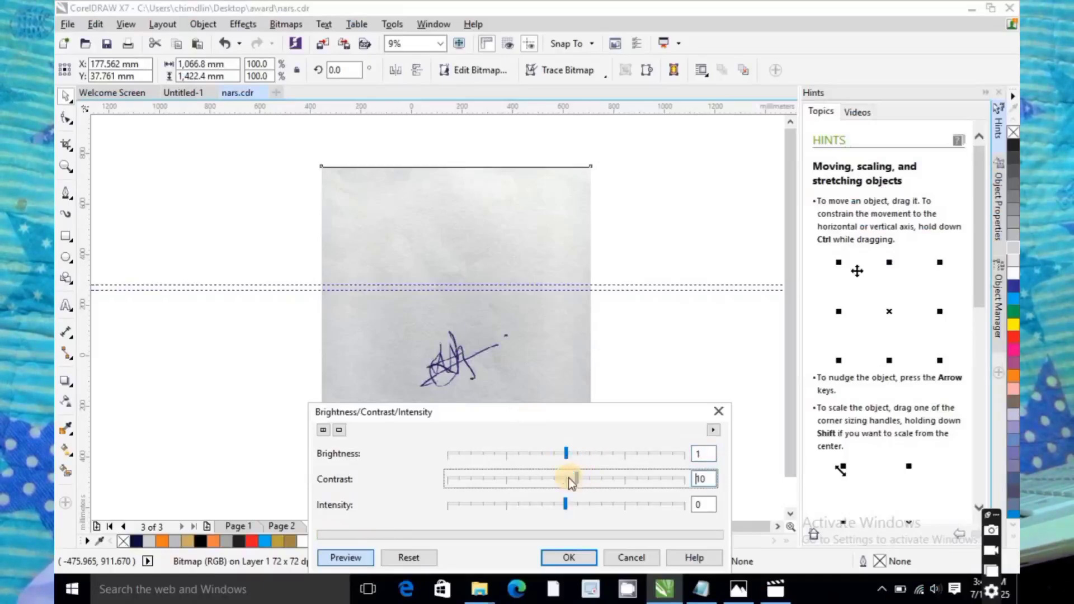
left_click(566, 480)
left_click(563, 556)
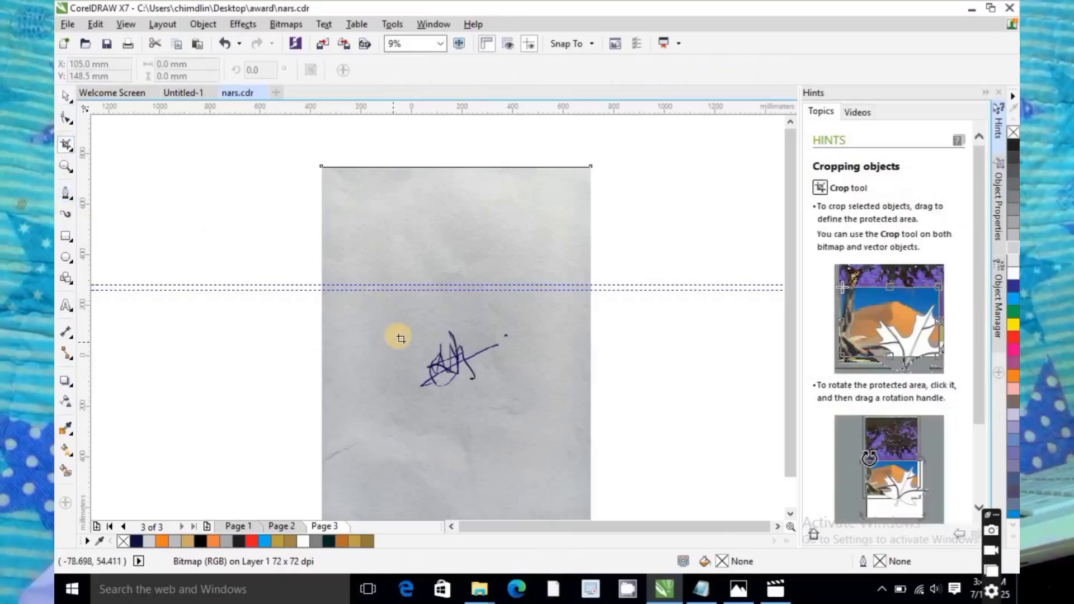
Crop the photo to about 487 × 376 mm around the signature and start its Black and White (1-bit) conversion
left_click_drag(405, 318, 528, 413)
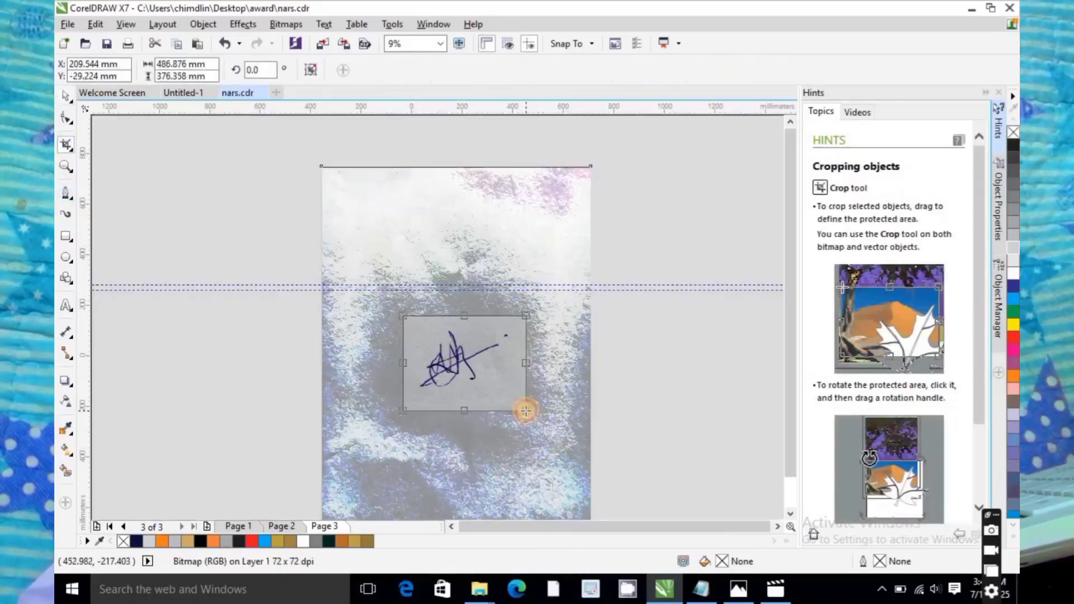
key("Return")
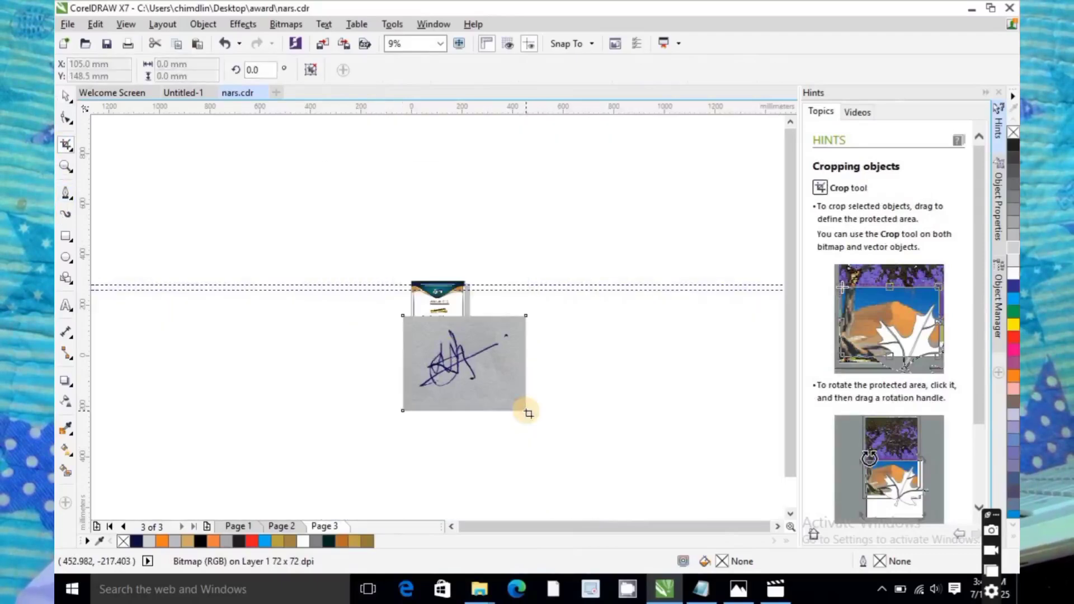
left_click(286, 24)
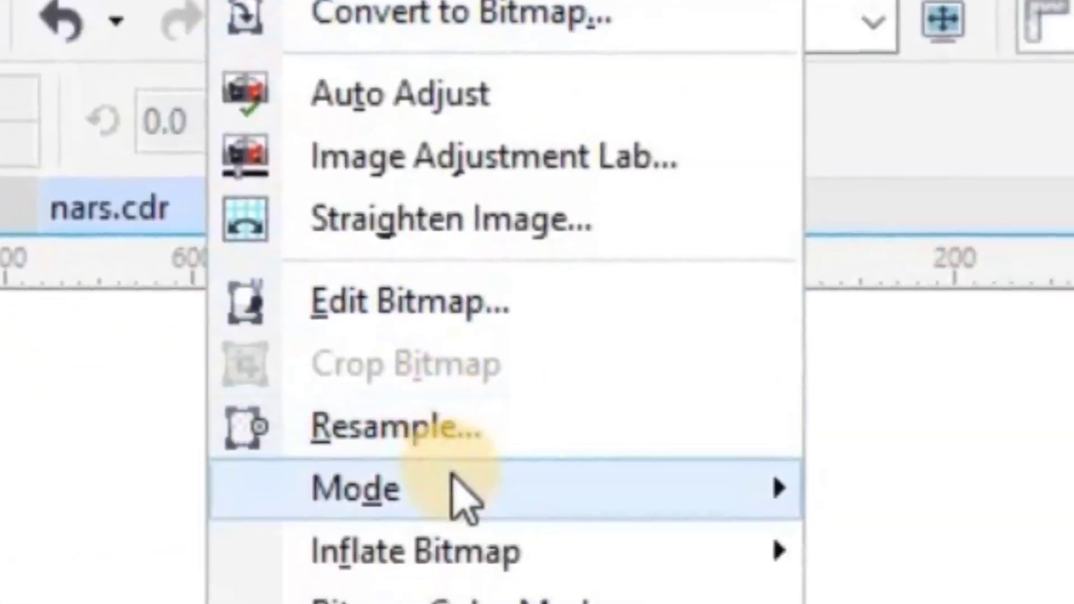
mouse_move(331, 168)
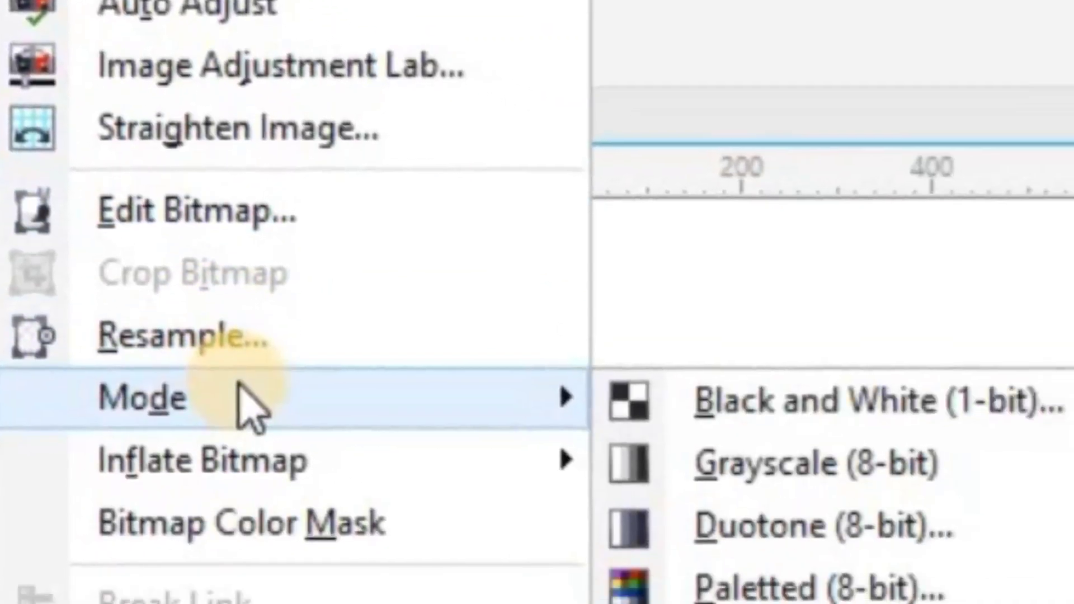
left_click(704, 420)
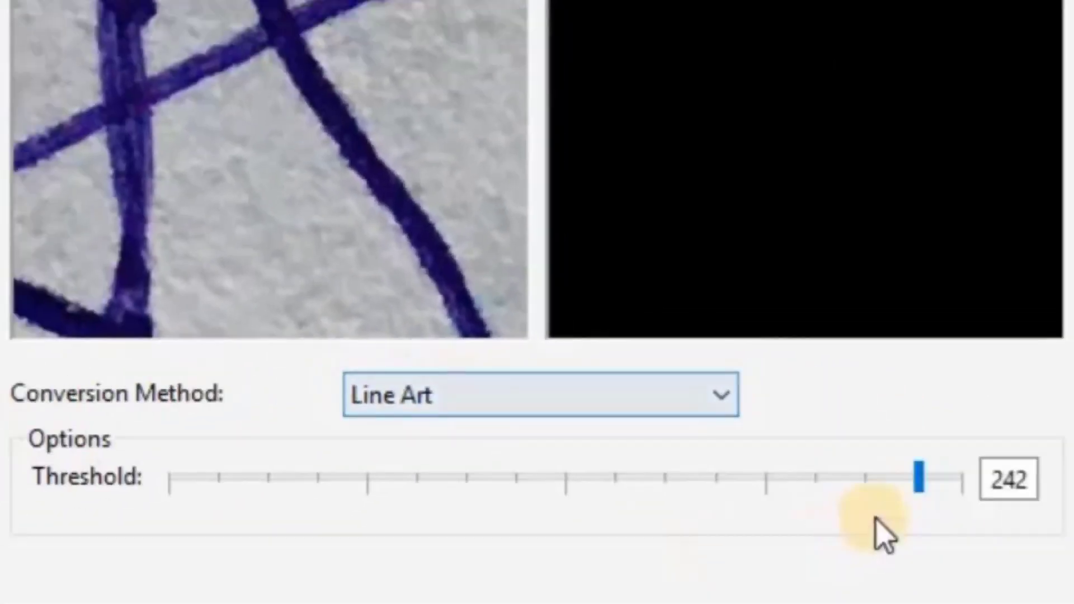
Set the Line Art conversion threshold to 108 and apply the 1-bit conversion to the signature
left_click(919, 485)
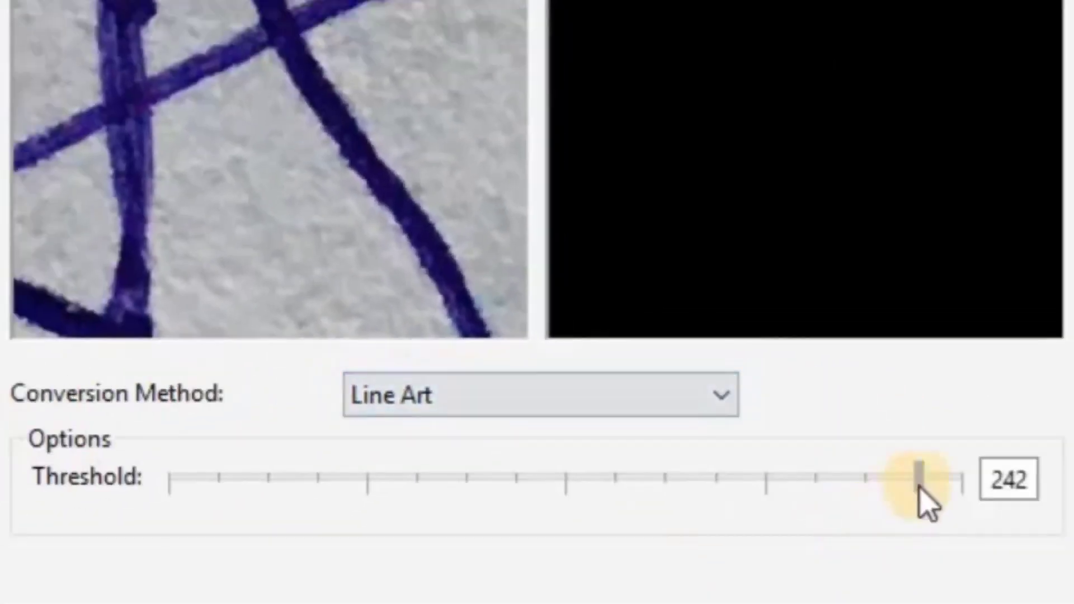
left_click(922, 484)
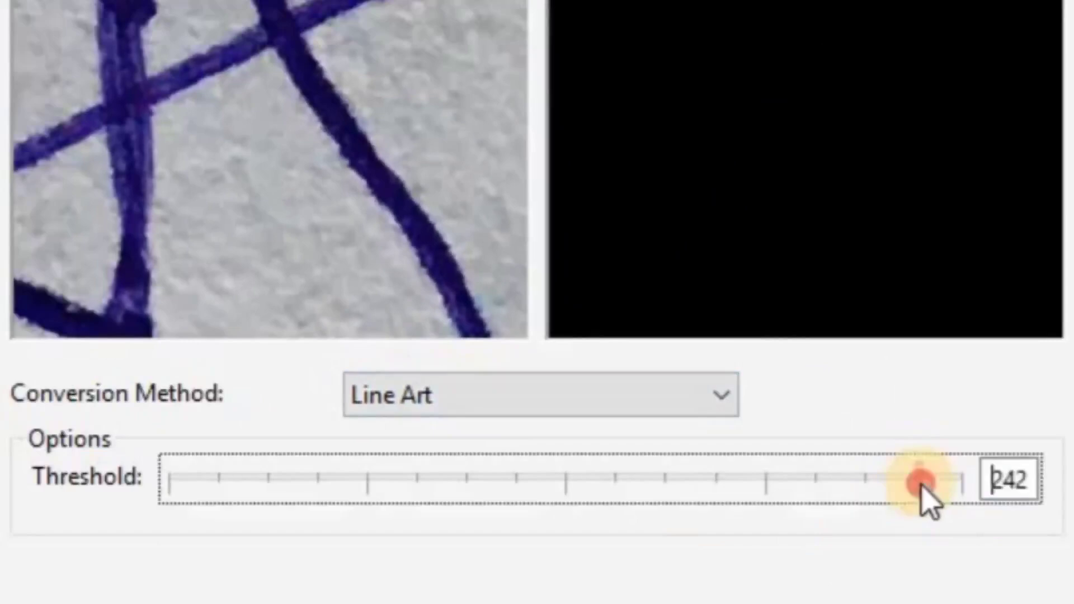
mouse_move(916, 484)
left_mouse_down()
mouse_move(324, 484)
mouse_move(503, 493)
mouse_move(506, 482)
left_mouse_up()
left_click_drag(769, 28, 801, 124)
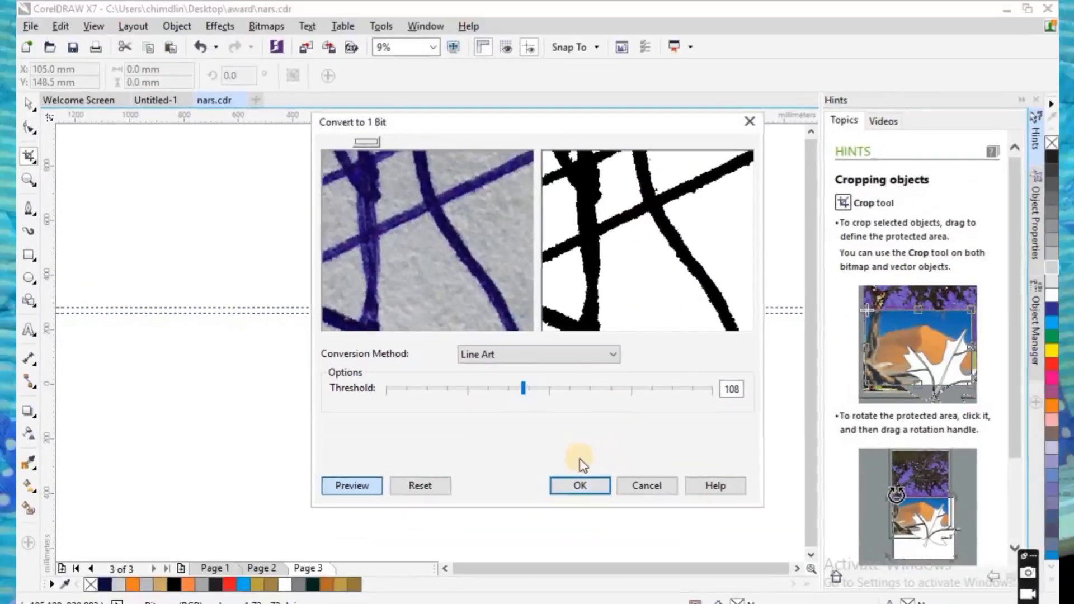
left_click(582, 485)
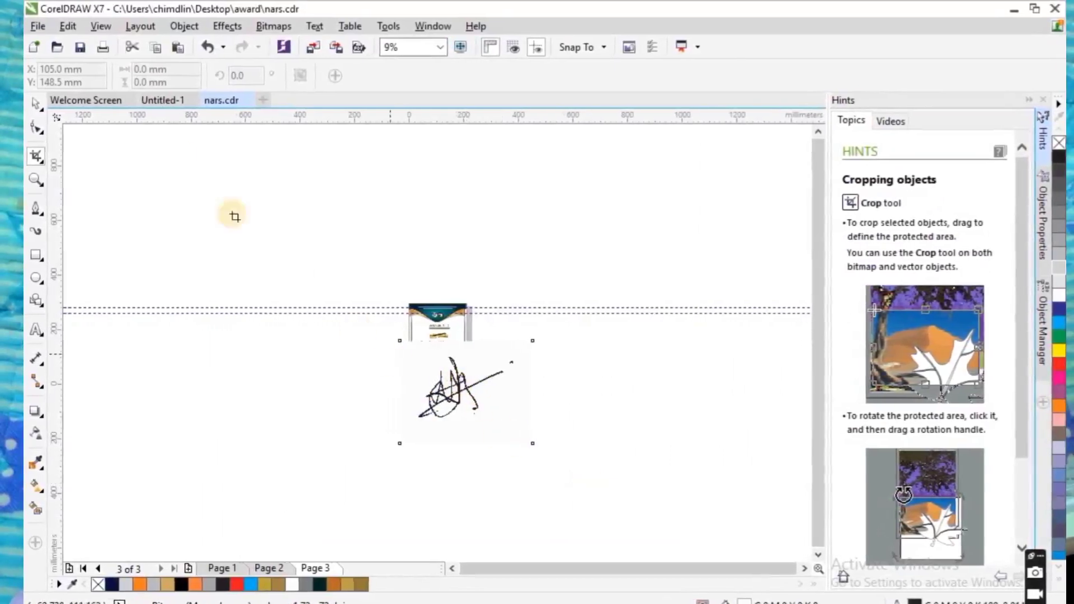
Remove the converted signature's white background and color its strokes blue (C:100 M:100 Y:0 K:0)
key("x")
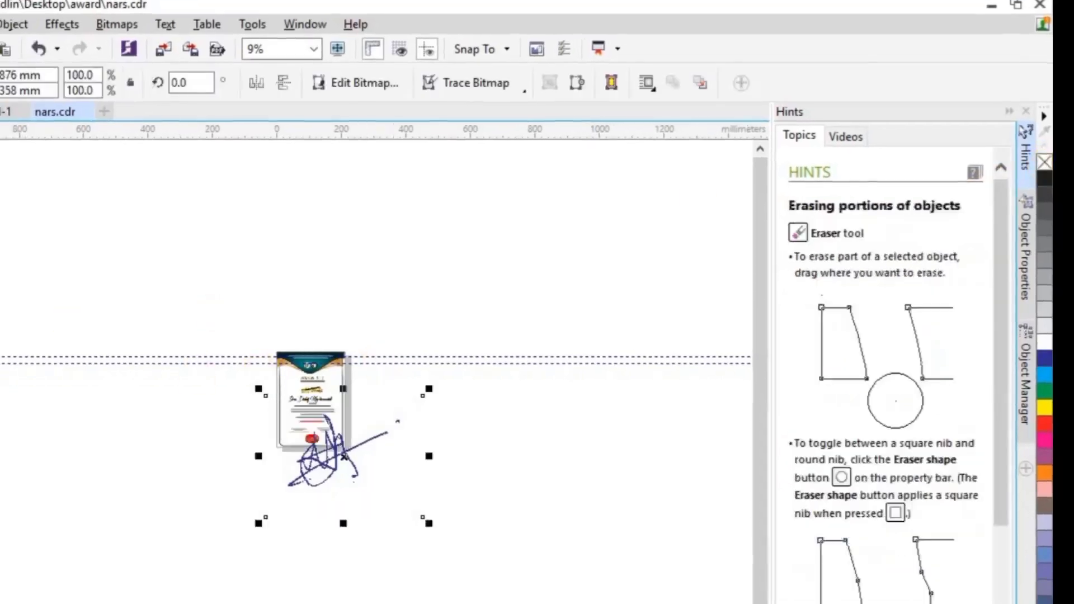
key("x")
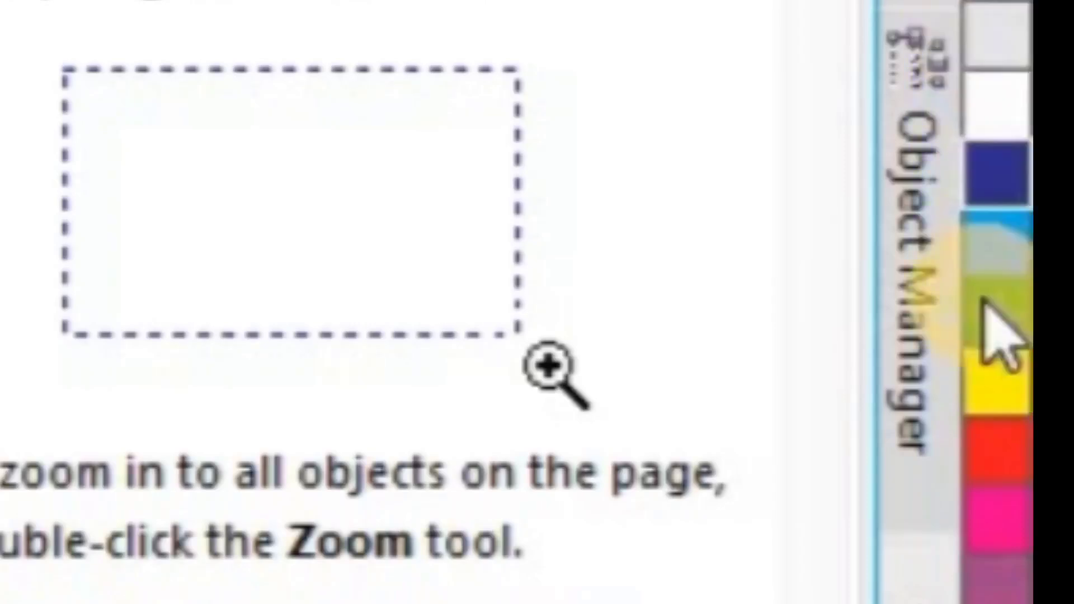
left_click(983, 208)
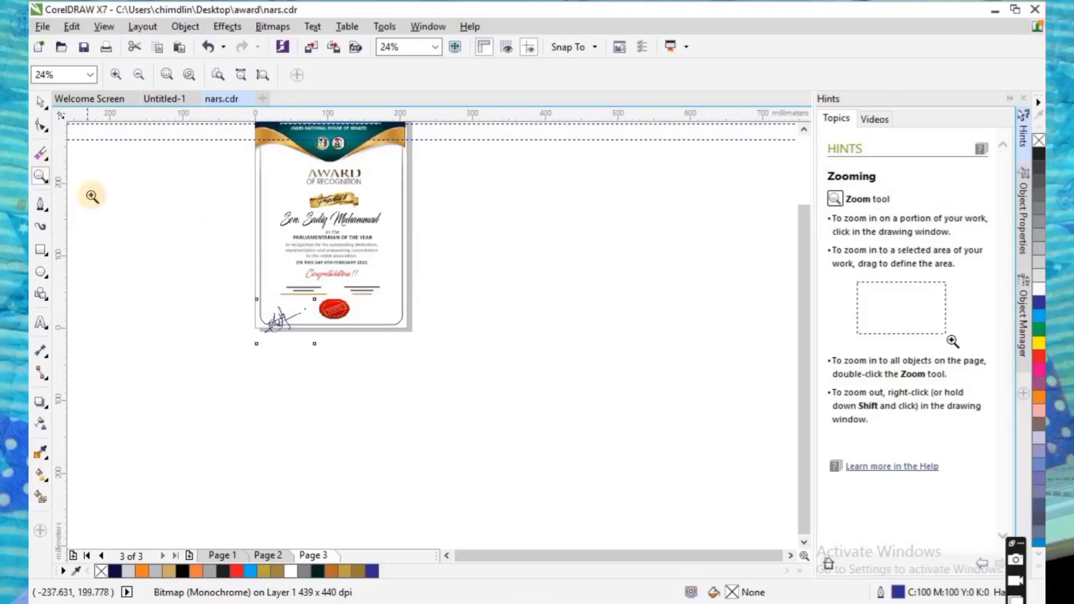
Scale down the blue signature and place it on the dotted line above the NARS National Senate President's name
left_click_drag(234, 235, 394, 347)
left_click(41, 102)
left_click_drag(305, 419, 305, 301)
left_click_drag(442, 463, 366, 404)
left_click_drag(222, 404, 284, 343)
left_click_drag(319, 309, 383, 311)
left_click(40, 175)
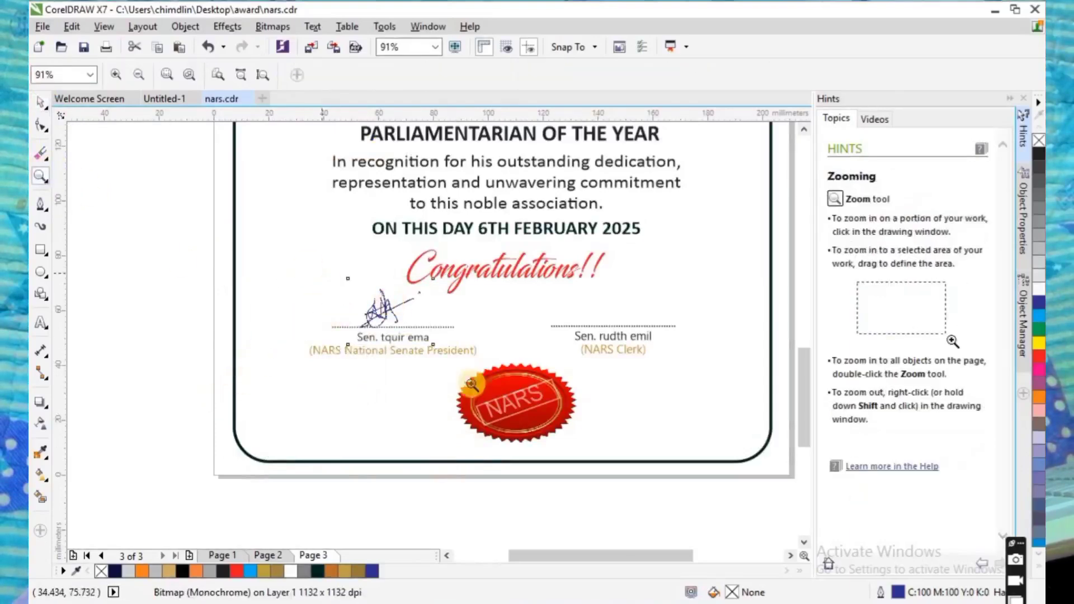
left_click_drag(309, 280, 495, 393)
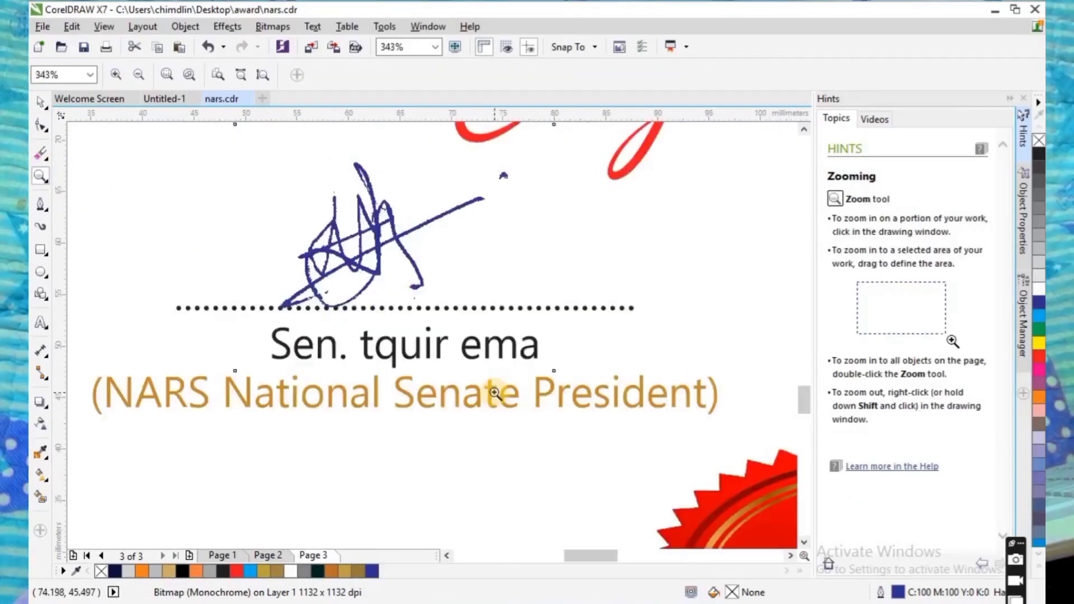
Bring the image IMG_0893JPG from the desktop into page 3 of the CorelDRAW document and mirror it vertically
right_click(275, 302)
left_click(39, 106)
left_click(1044, 603)
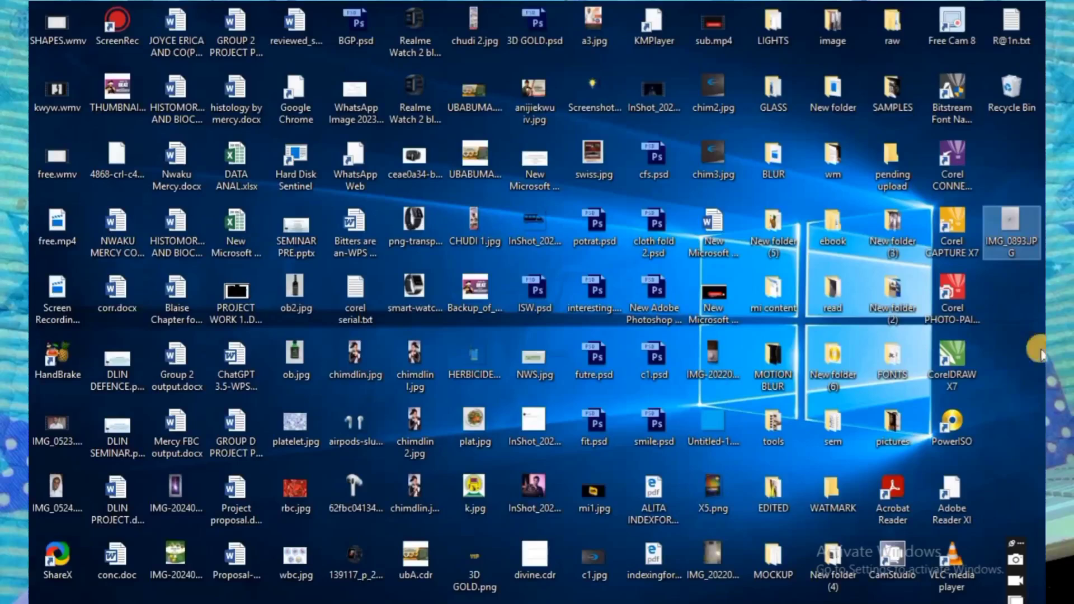
left_click_drag(1022, 212, 595, 561)
left_click_drag(680, 598, 528, 514)
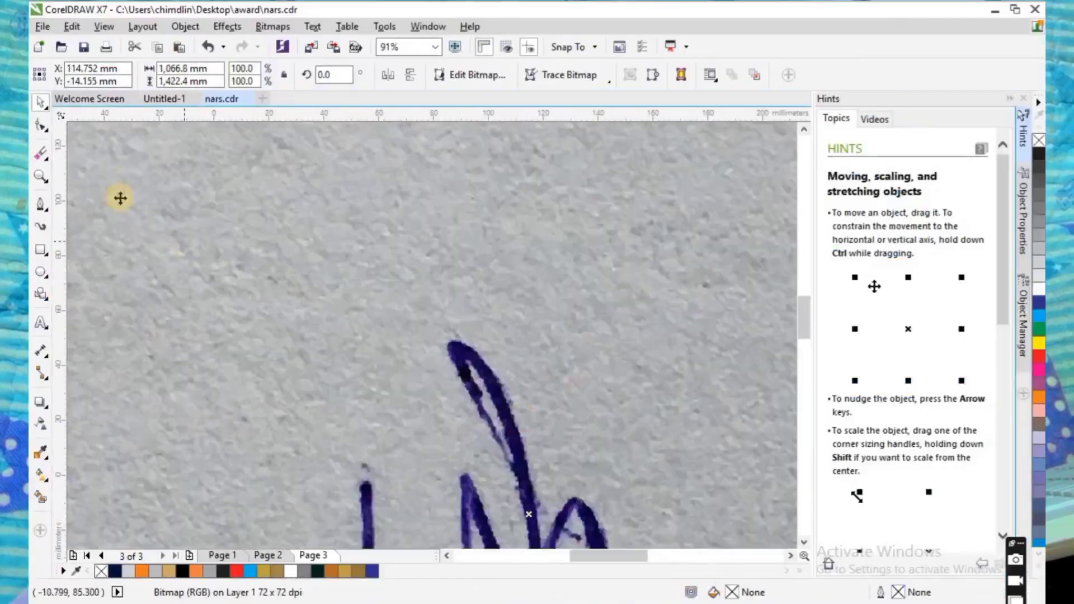
left_click(406, 77)
left_click(40, 177)
right_click(183, 232)
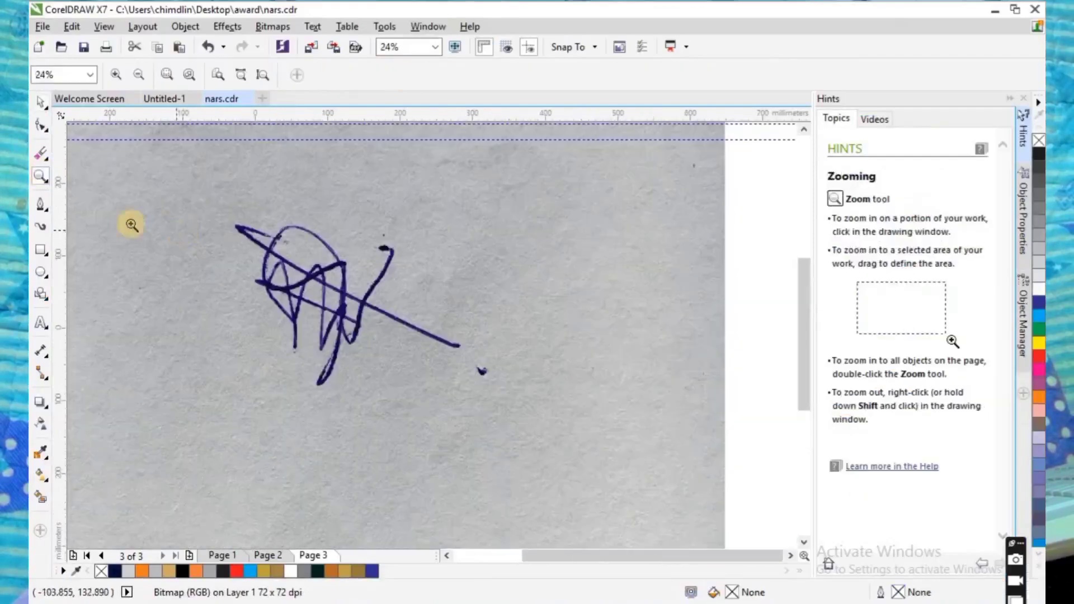
Crop the mirrored photo to about 401 × 325 mm around the signature
left_click(70, 151)
left_click_drag(247, 190, 538, 426)
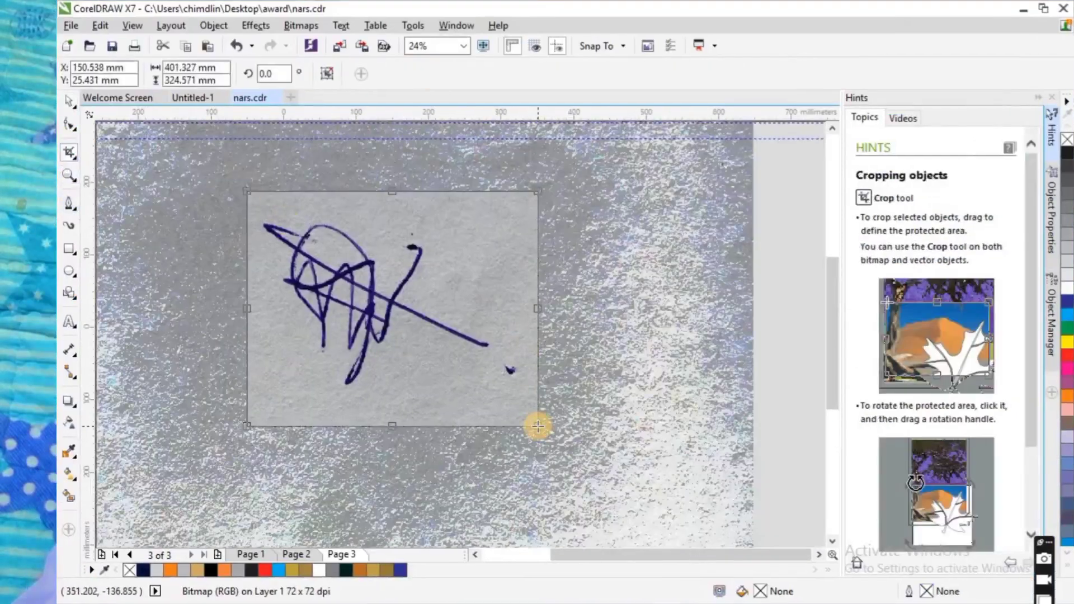
key("Return")
Convert the cropped mirrored signature to Black and White (1-bit) using Line Art with threshold 108
left_click(301, 25)
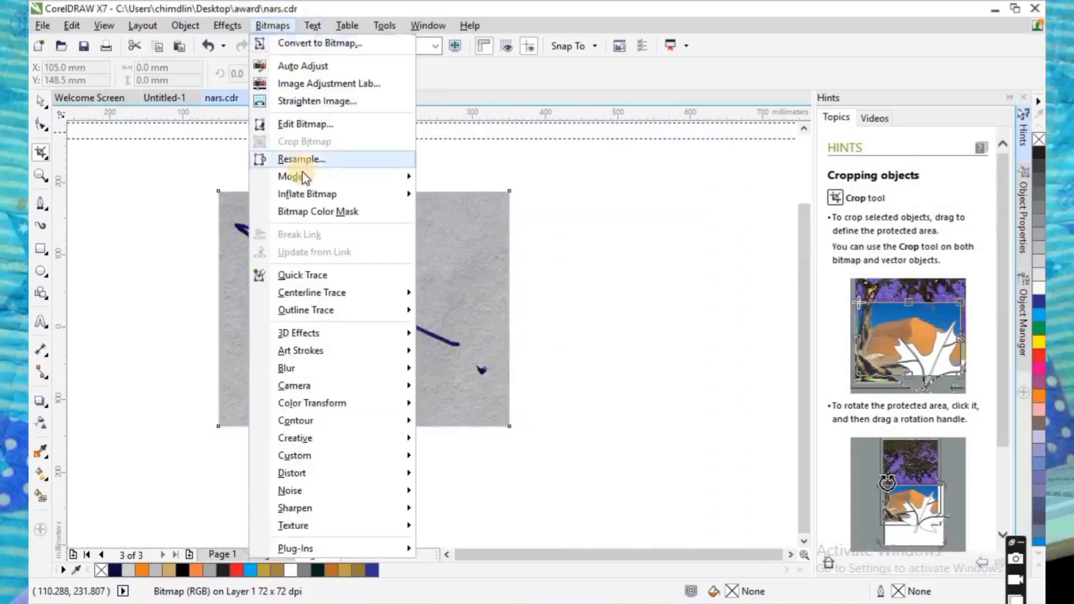
mouse_move(305, 178)
left_click(435, 178)
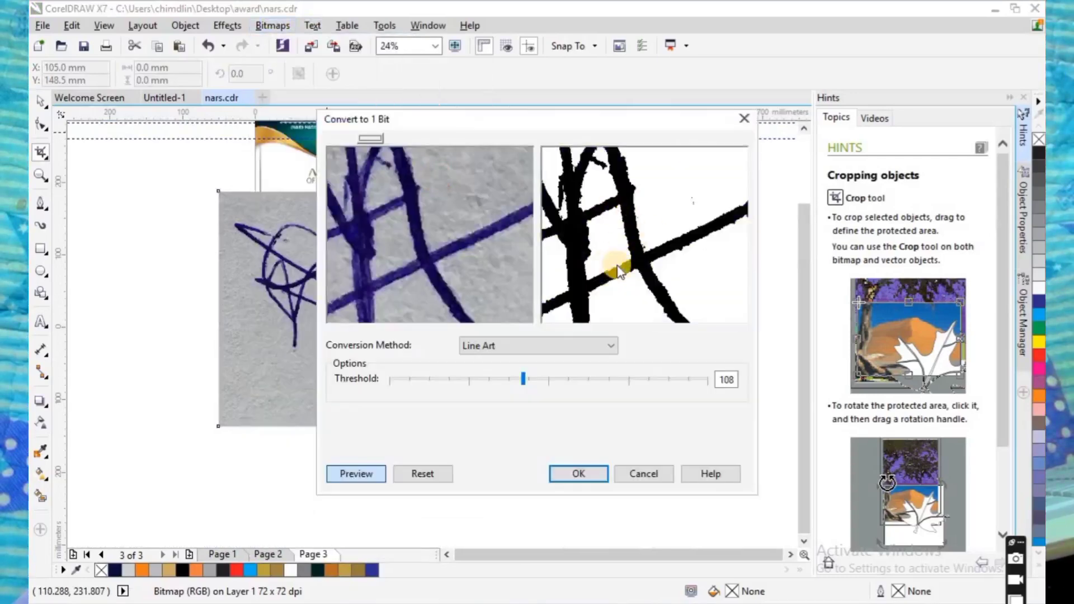
left_click(575, 476)
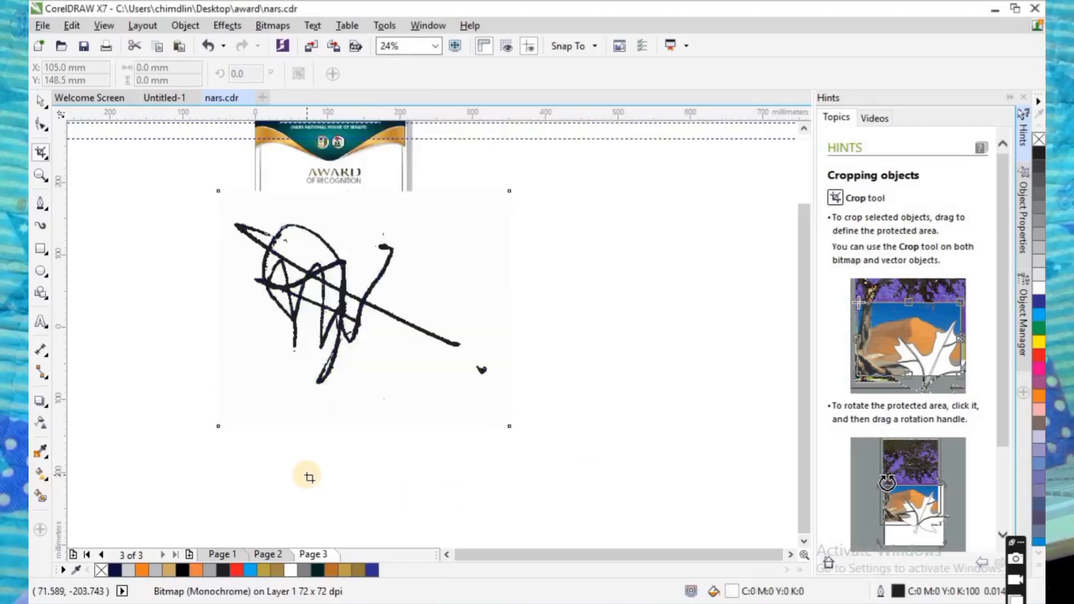
Remove the mirrored signature's white fill and color its strokes blue (C:100 M:100 Y:0 K:0)
left_click(1038, 143)
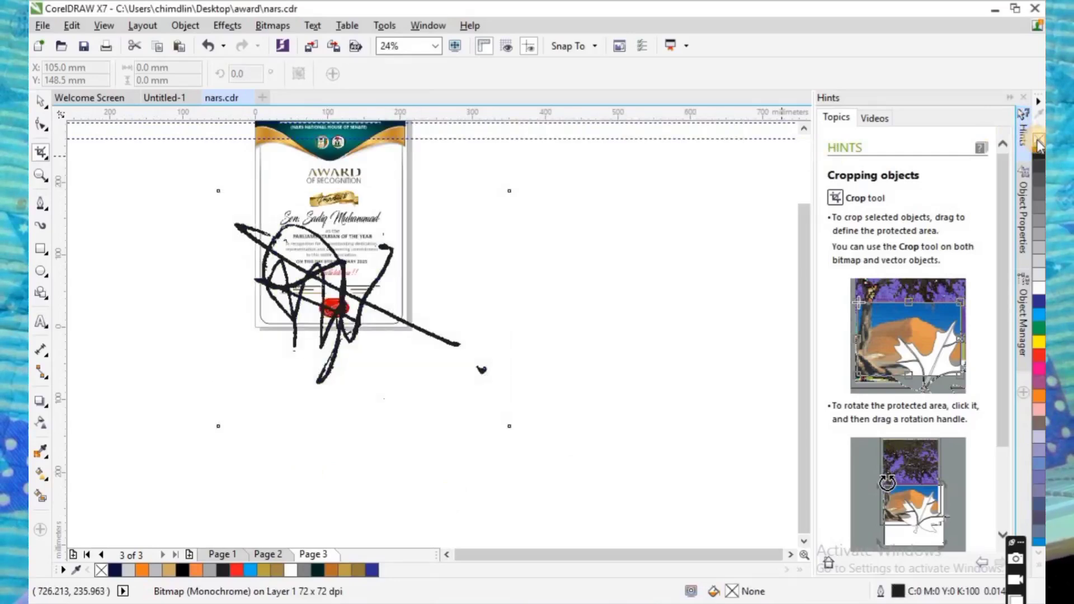
right_click(1038, 302)
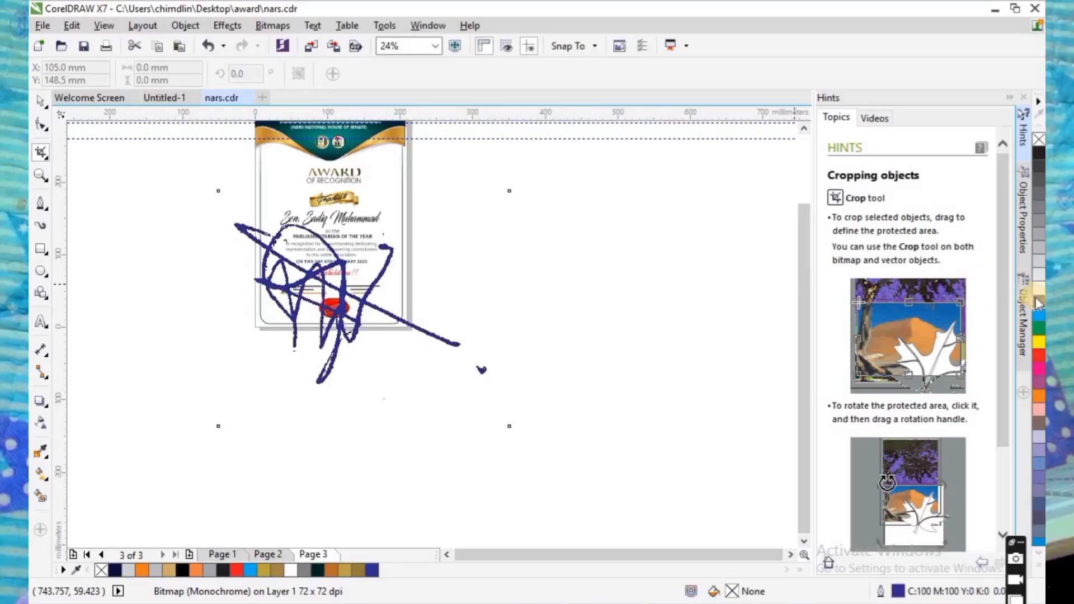
Scale down the mirrored blue signature and move it onto the lower part of the certificate
left_click(41, 101)
left_click(270, 244)
mouse_move(213, 184)
left_mouse_down()
mouse_move(343, 328)
mouse_move(456, 381)
left_mouse_up()
mouse_move(486, 403)
left_mouse_down()
mouse_move(381, 293)
mouse_move(361, 292)
left_mouse_up()
Shrink the mirrored signature to about 36 × 29 mm and position it over the dotted line above the NARS Clerk's name
left_click(41, 175)
left_click_drag(308, 252, 439, 344)
left_click(47, 101)
mouse_move(494, 417)
left_mouse_down()
mouse_move(415, 367)
mouse_move(399, 341)
left_mouse_up()
left_click_drag(315, 279, 352, 268)
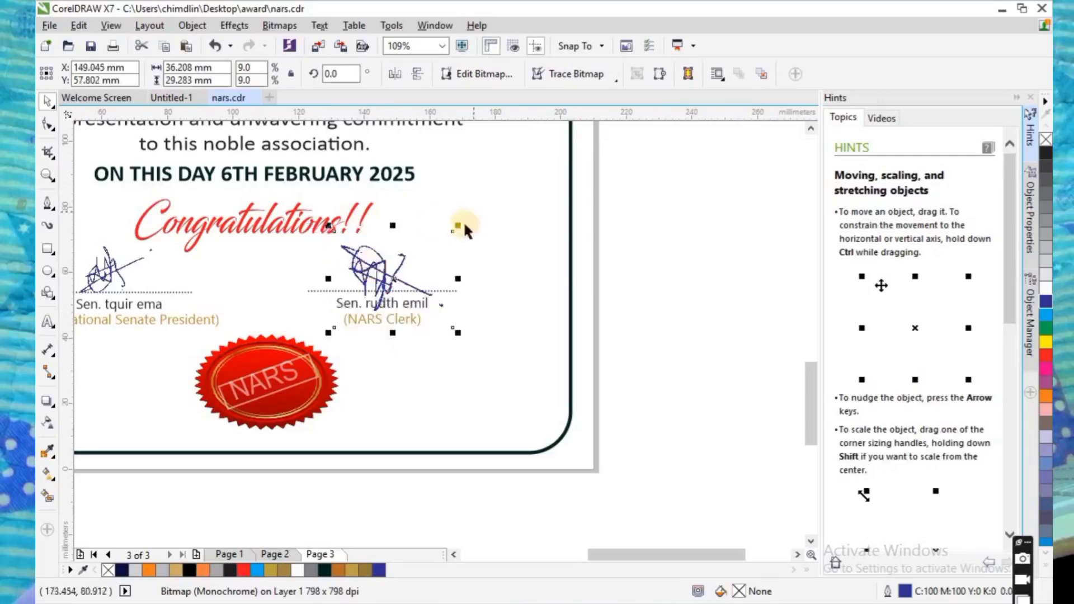
left_click(470, 231)
left_click(45, 177)
left_click_drag(458, 225, 265, 401)
key("F3")
key("F3")
Start an Outline Trace of type Line Art on the gray signature bitmap, reducing the bitmap size
left_click_drag(288, 301, 434, 334)
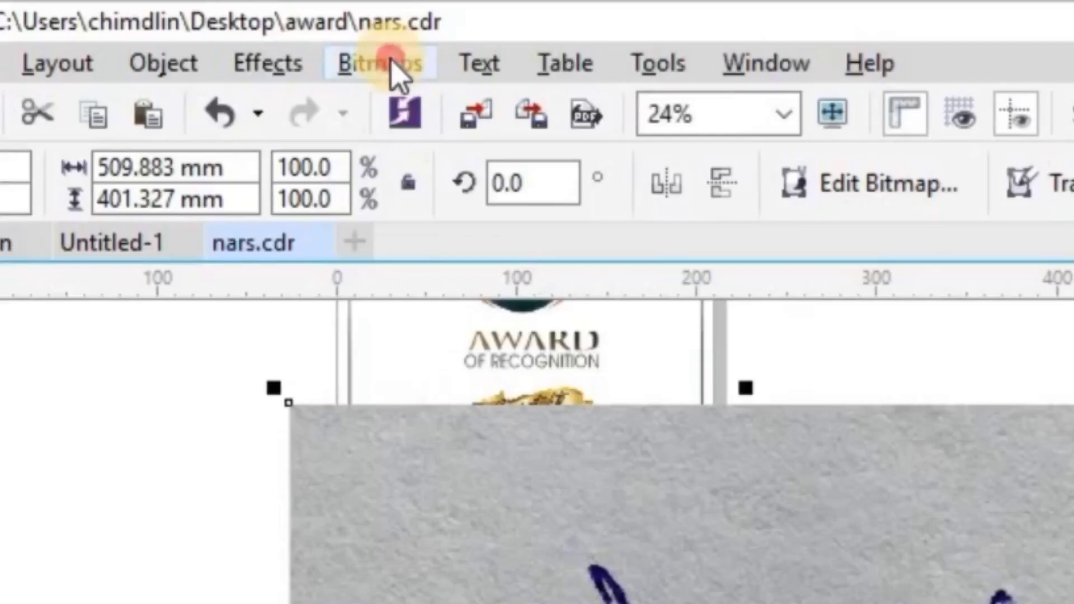
left_click(393, 63)
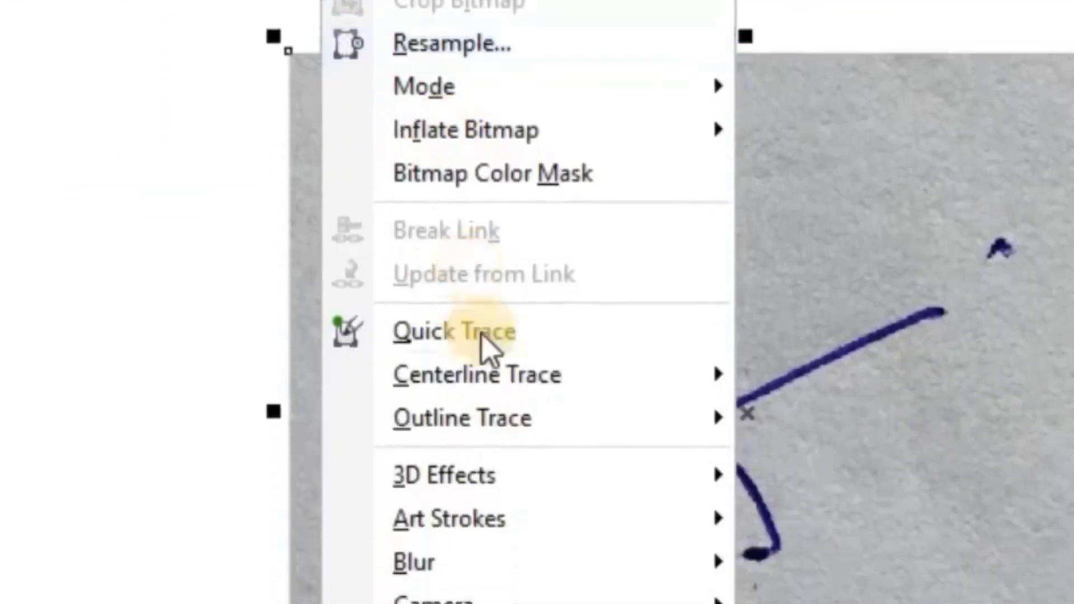
mouse_move(489, 377)
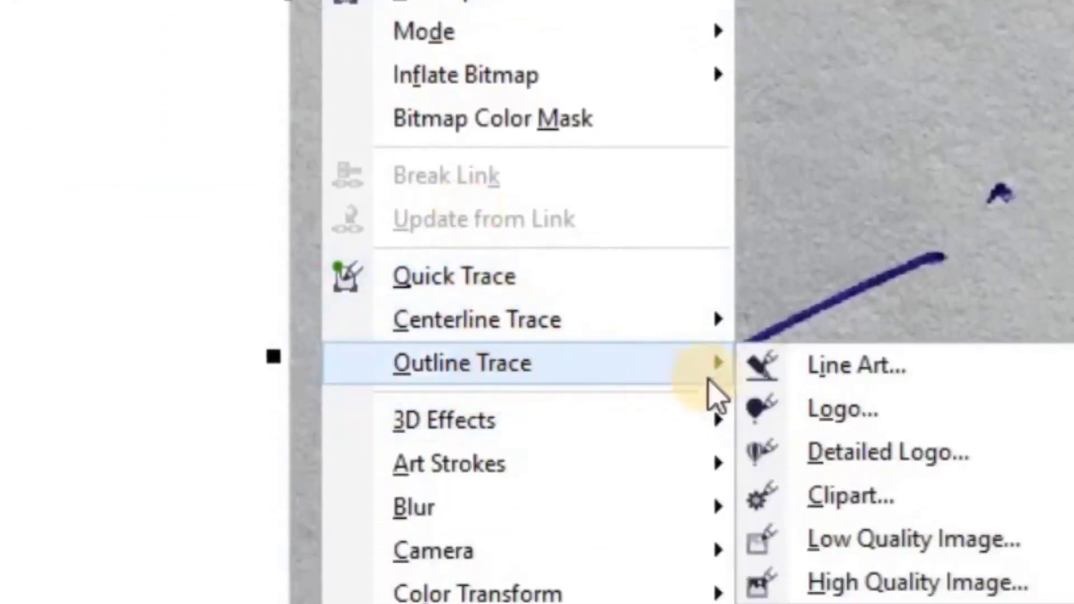
left_click(806, 370)
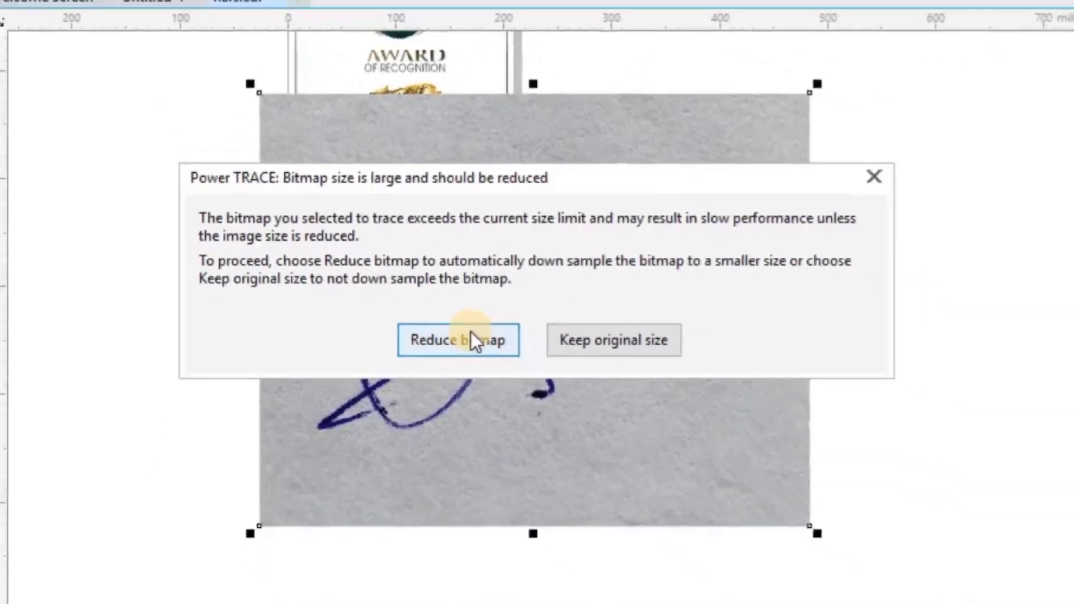
left_click(625, 408)
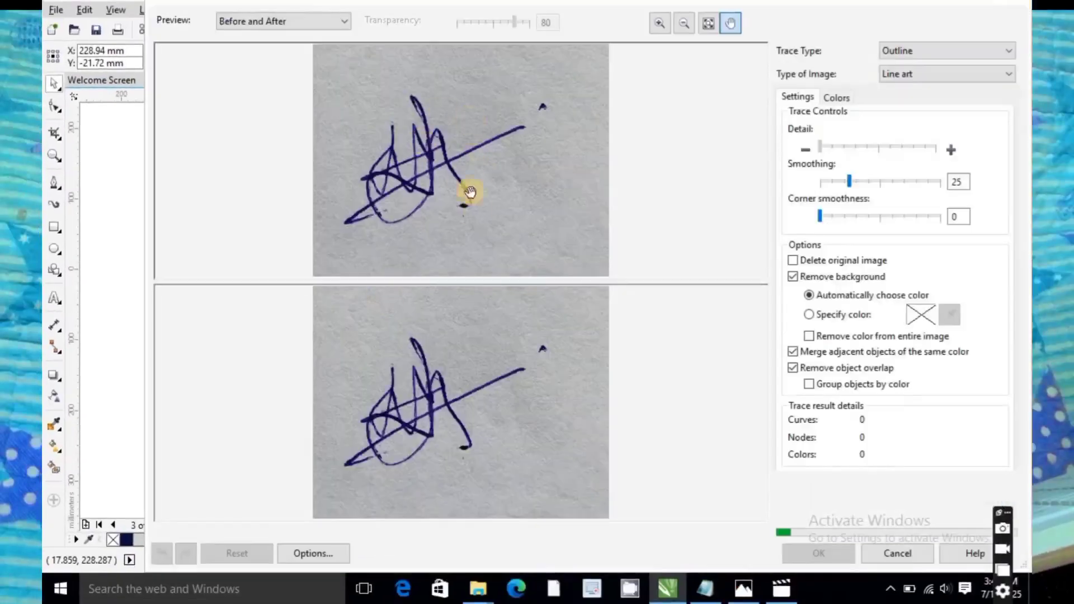
Remove the background color from the entire traced image and set smoothing to 49 and corner smoothness to 46
left_click(792, 277)
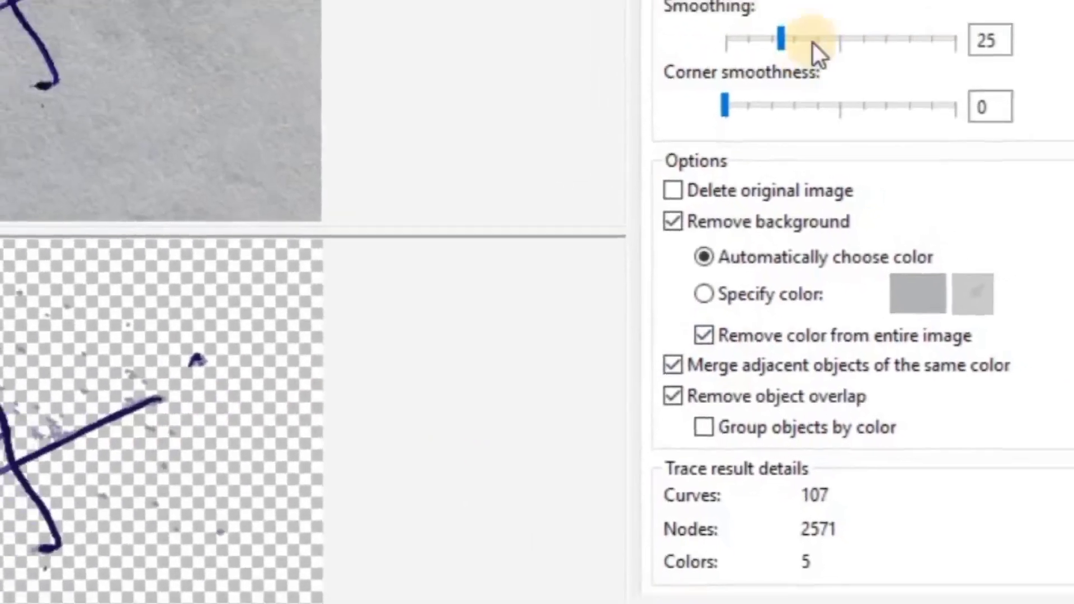
left_click(865, 100)
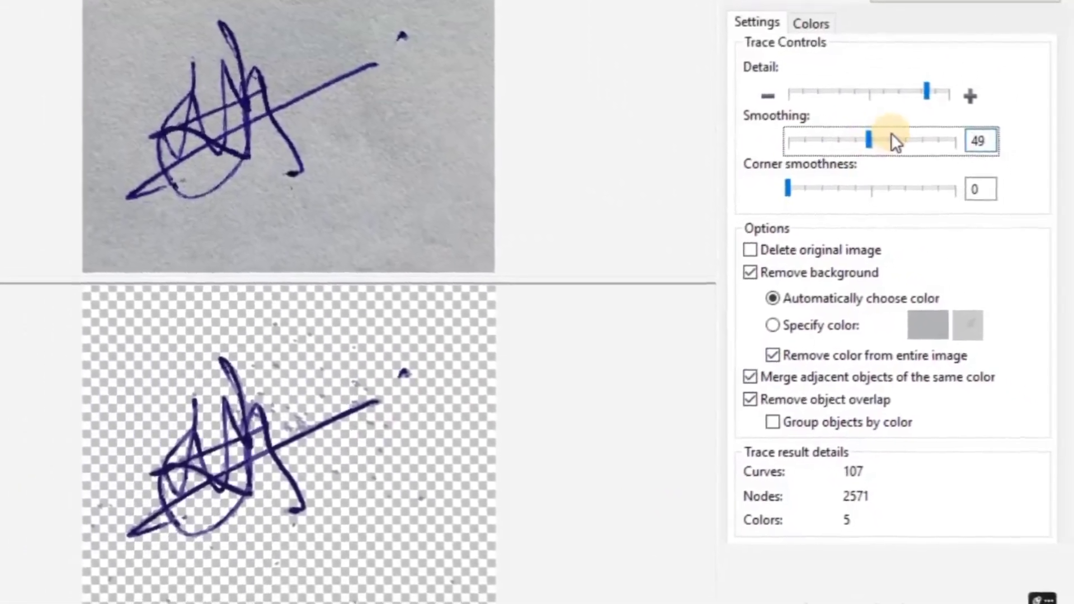
left_click(855, 175)
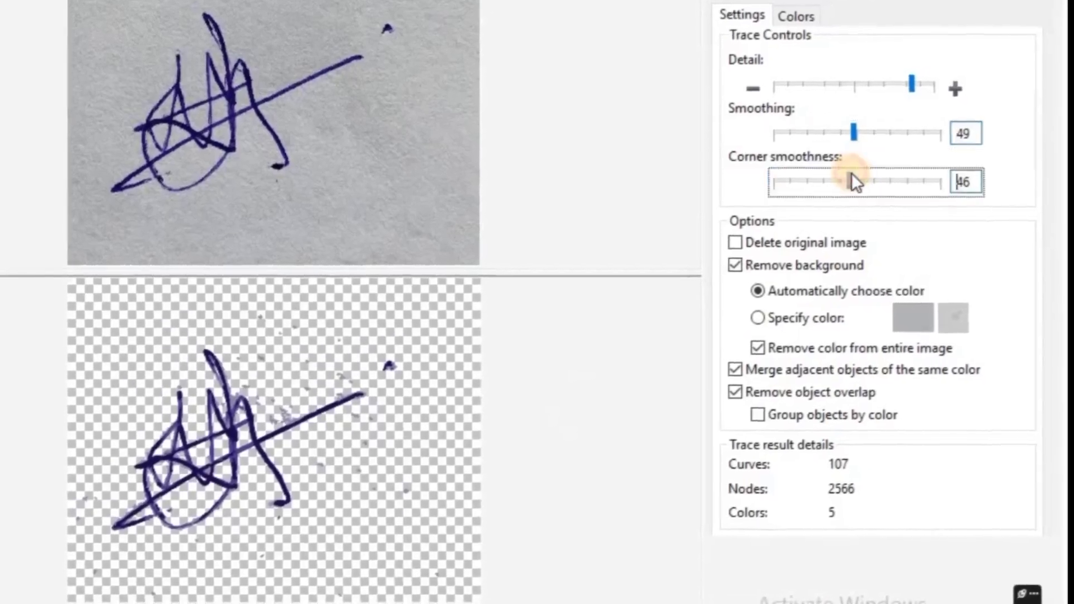
Reduce the trace detail to about the middle of its range and apply the Outline Trace
left_click(919, 75)
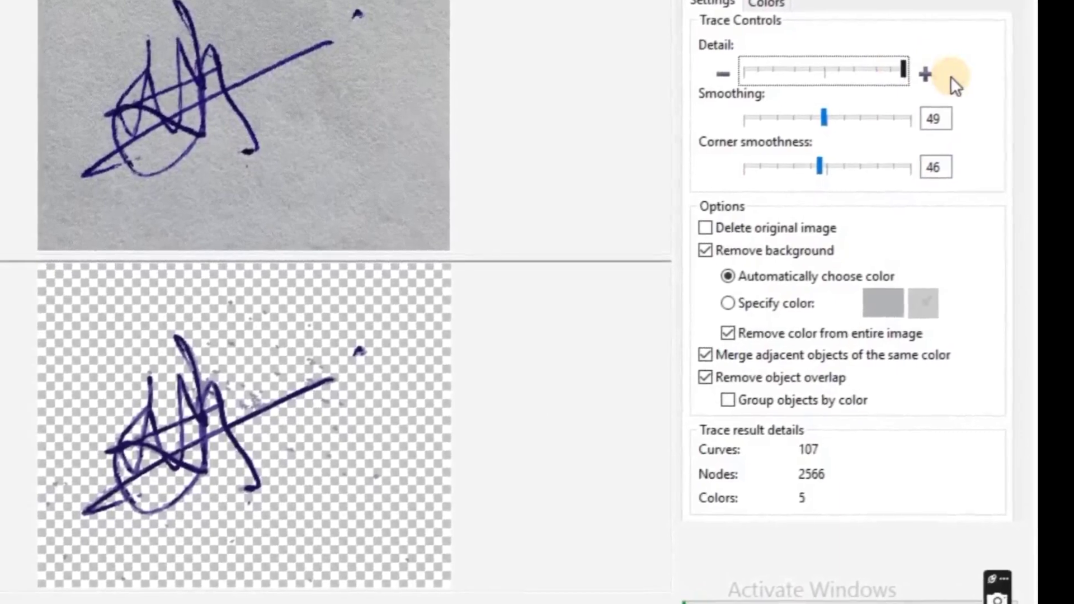
left_click(761, 62)
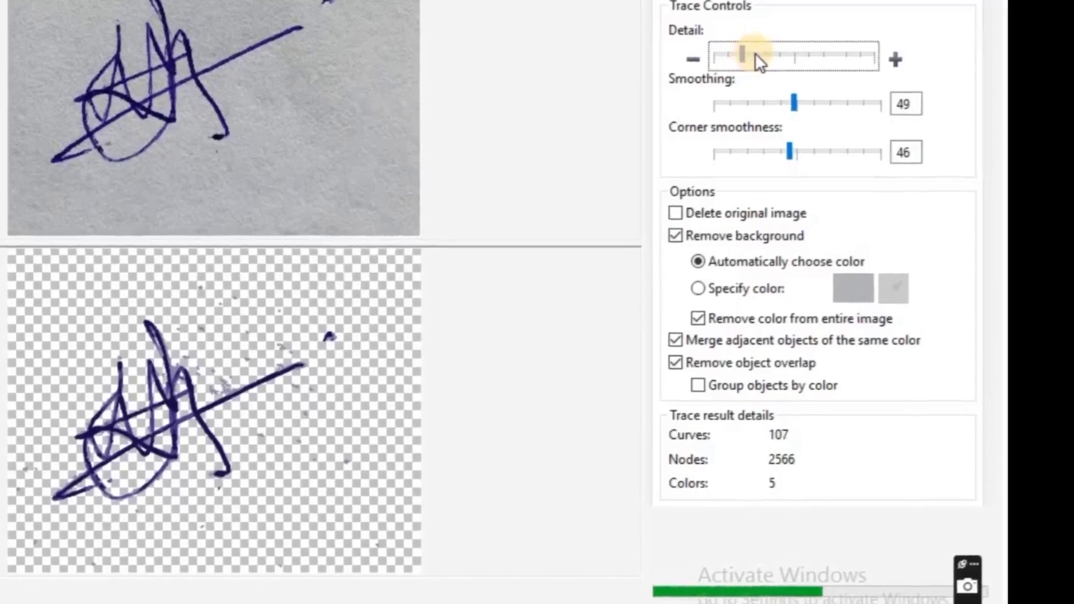
left_click(757, 48)
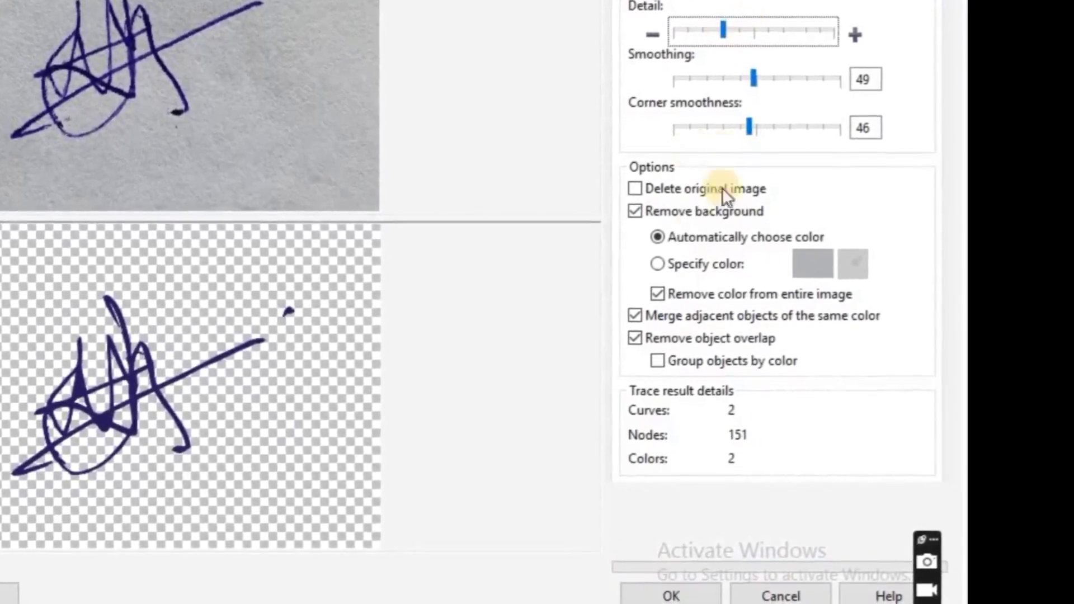
left_click(748, 34)
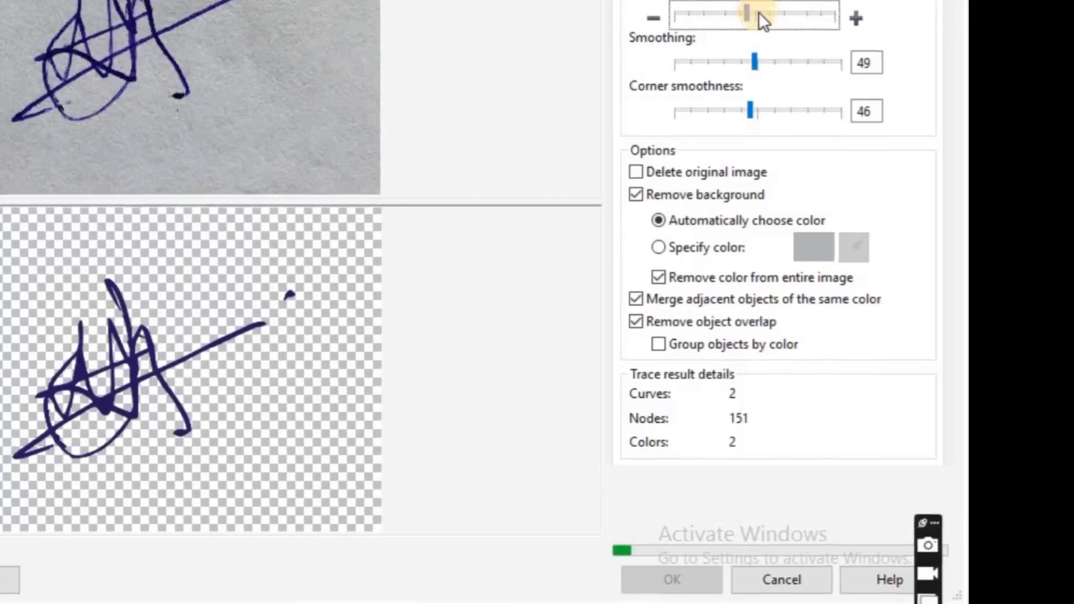
left_click(764, 17)
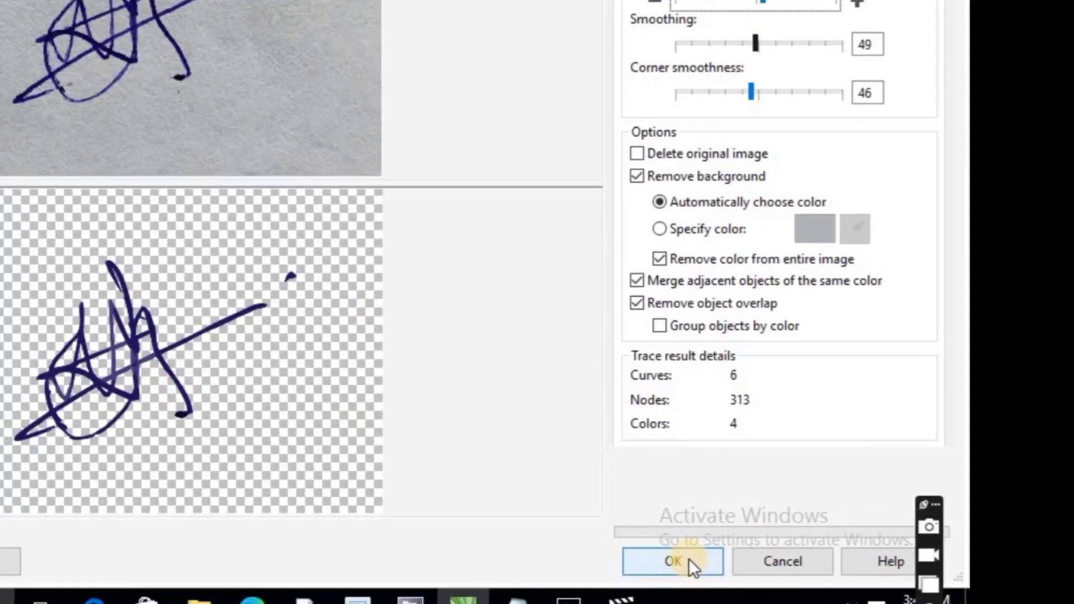
left_click(688, 557)
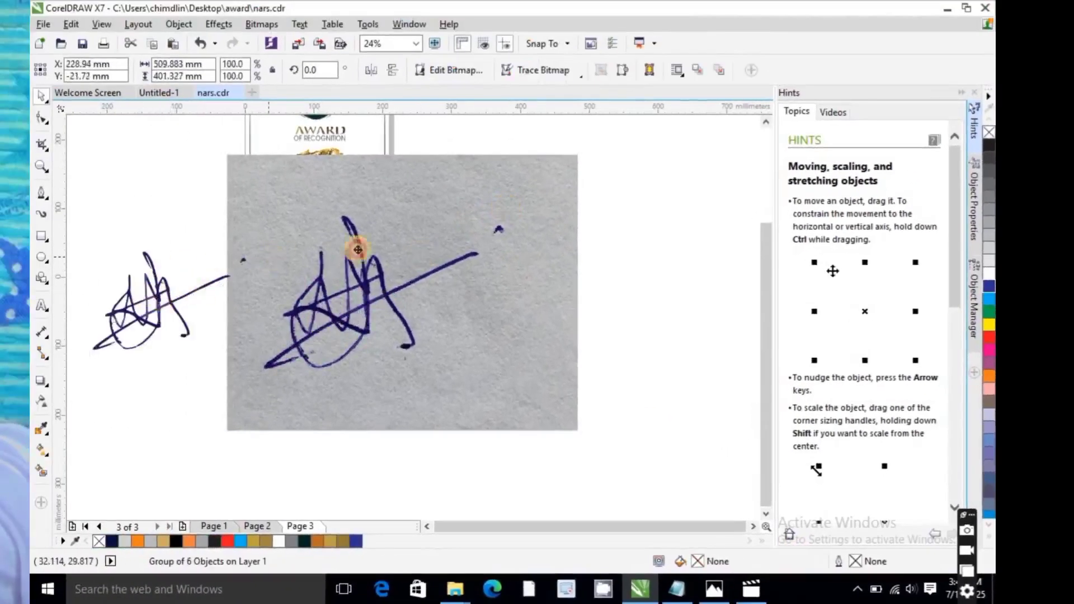
Move the gray signature bitmap off the certificate and shrink the traced signature to about 25 × 16 mm above the NARS Clerk's name
left_click_drag(358, 250, 525, 288)
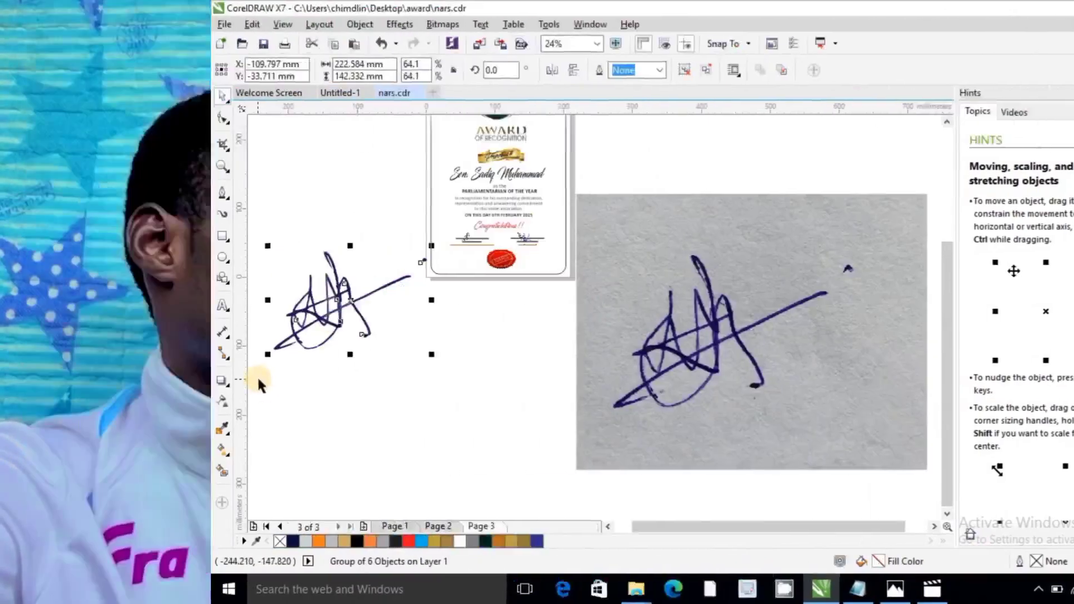
mouse_move(87, 354)
left_mouse_down()
mouse_move(123, 318)
mouse_move(154, 311)
left_mouse_up()
mouse_move(721, 299)
left_mouse_down()
mouse_move(770, 281)
mouse_move(765, 275)
left_mouse_up()
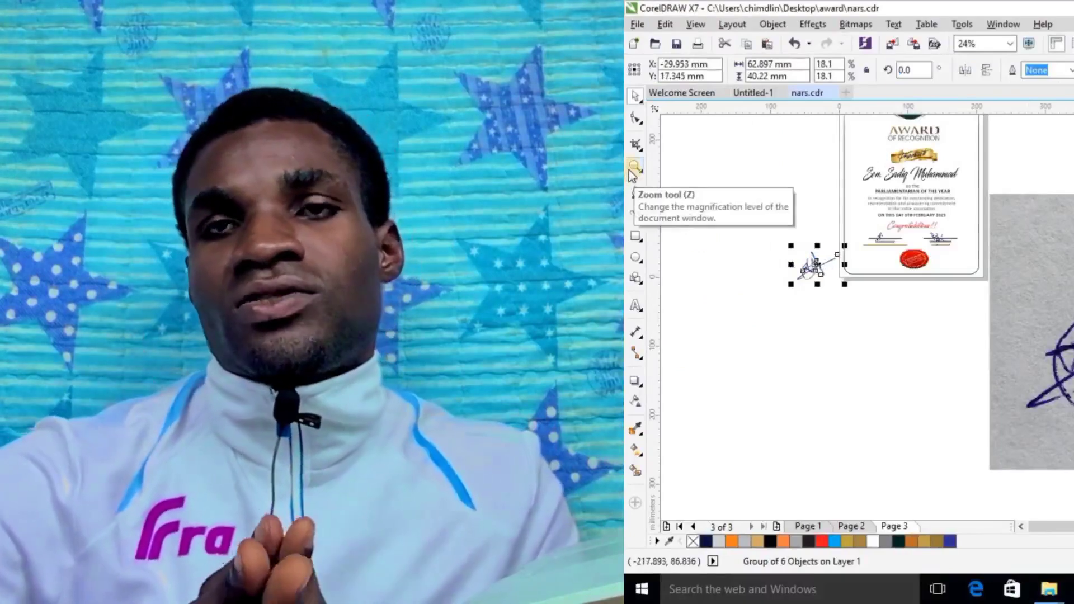
left_click(1012, 344)
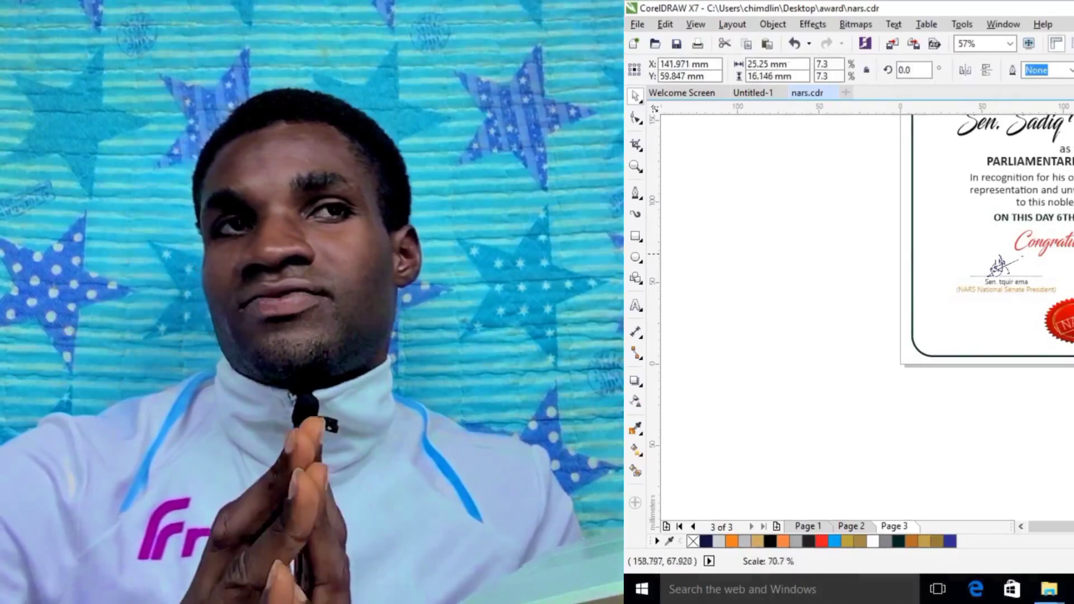
Examine the signature above the National Senate President's name up close and check the certificate as a whole
left_click(685, 166)
left_click_drag(979, 227, 1073, 308)
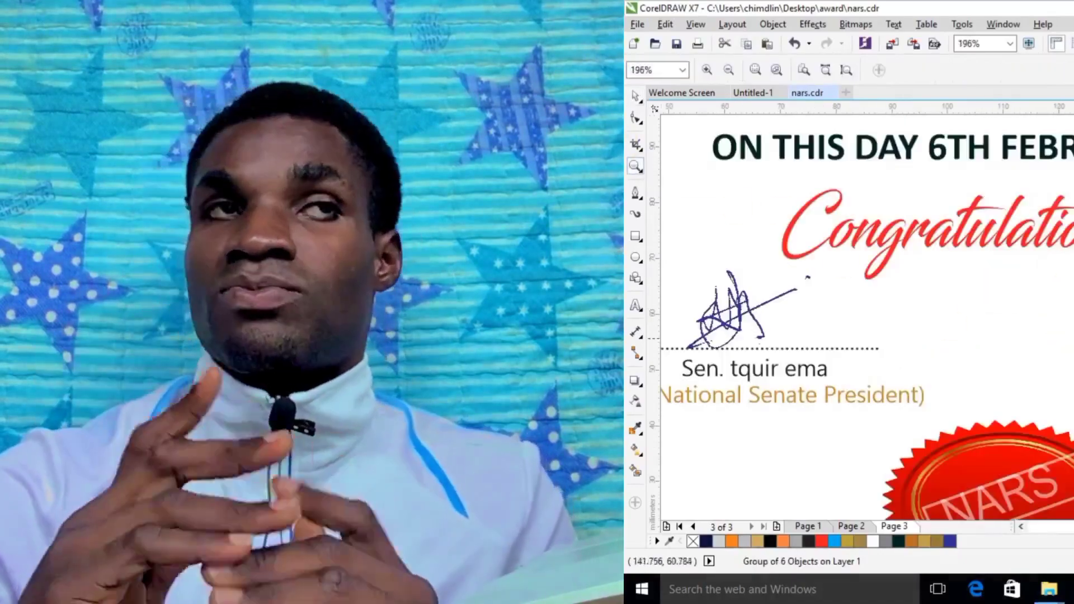
right_click(767, 227)
right_click(768, 228)
right_click(767, 227)
left_click_drag(976, 272, 1045, 371)
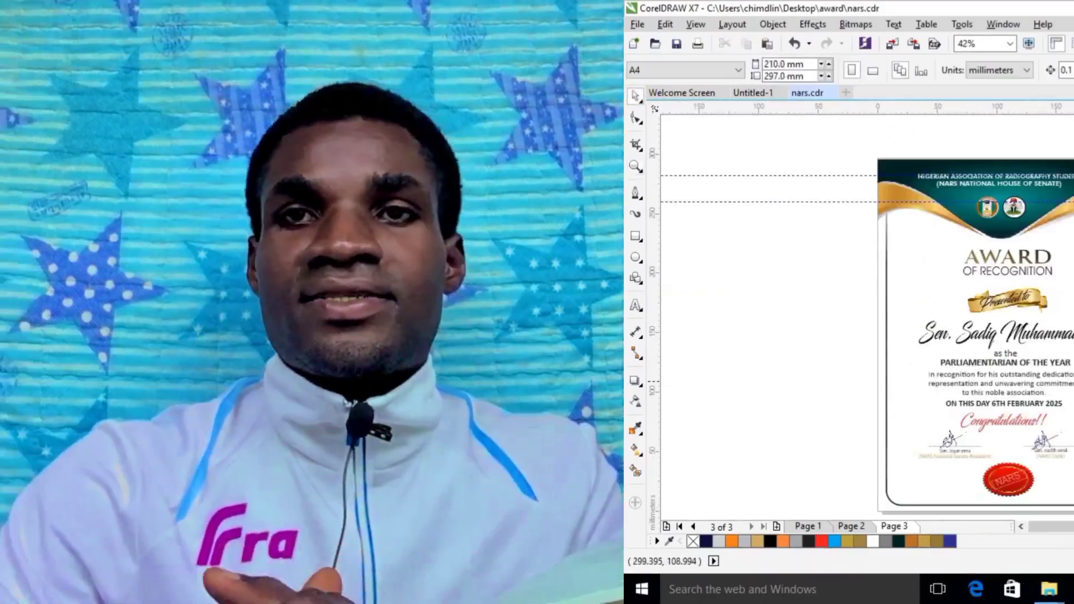